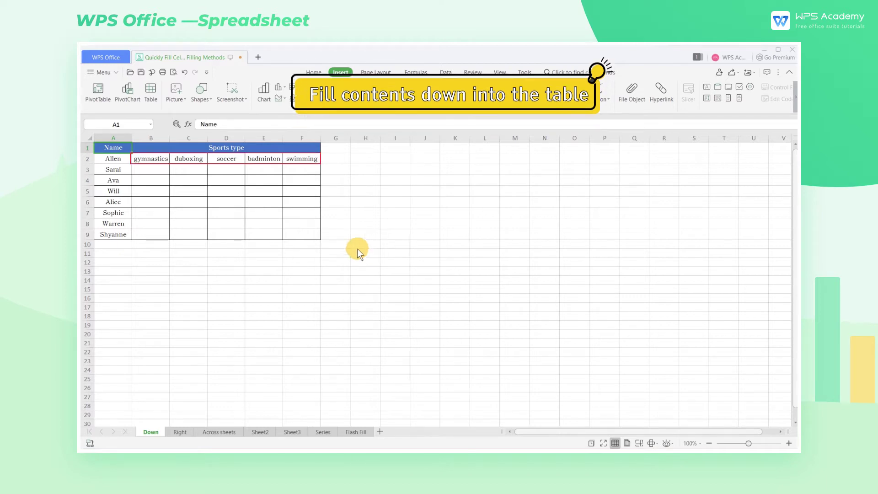
Fill the row 2 sports names down through B2:F9 using Home > Fill > Down.
{"action": "left_click_drag", "start_coordinate": [317, 238], "coordinate": [157, 161]}
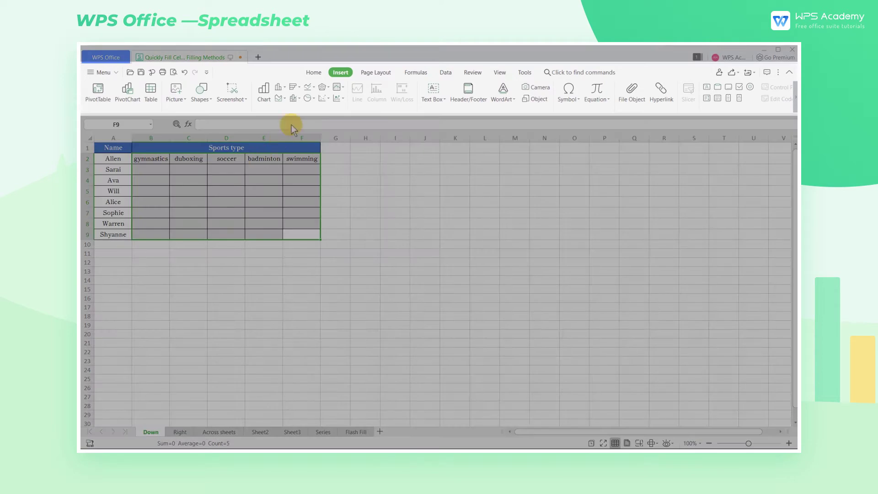
{"action": "left_click", "coordinate": [312, 73]}
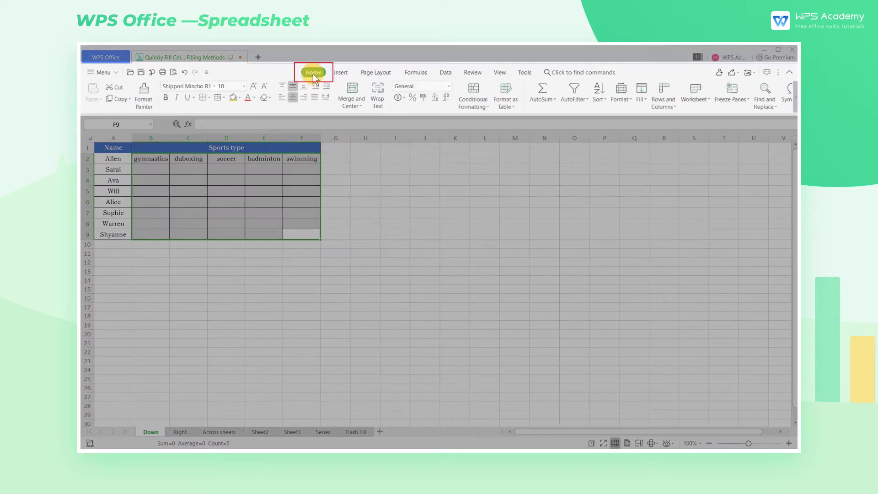
{"action": "left_click", "coordinate": [641, 95]}
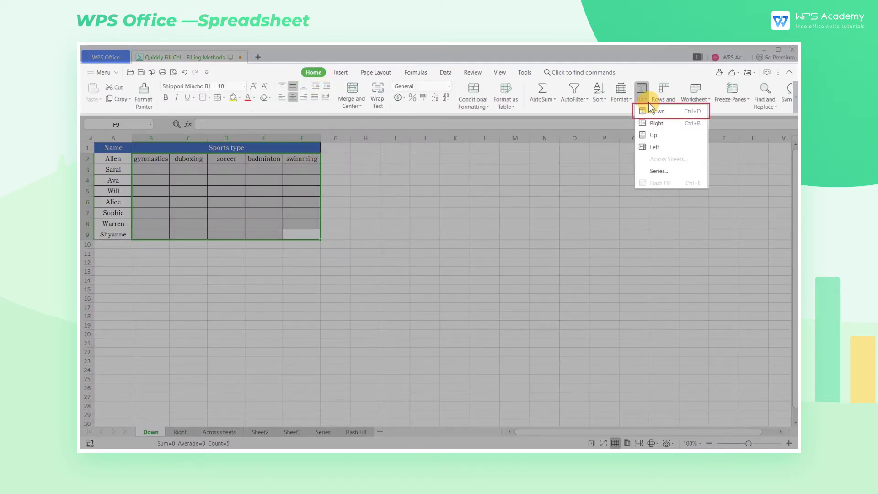
{"action": "left_click", "coordinate": [652, 111]}
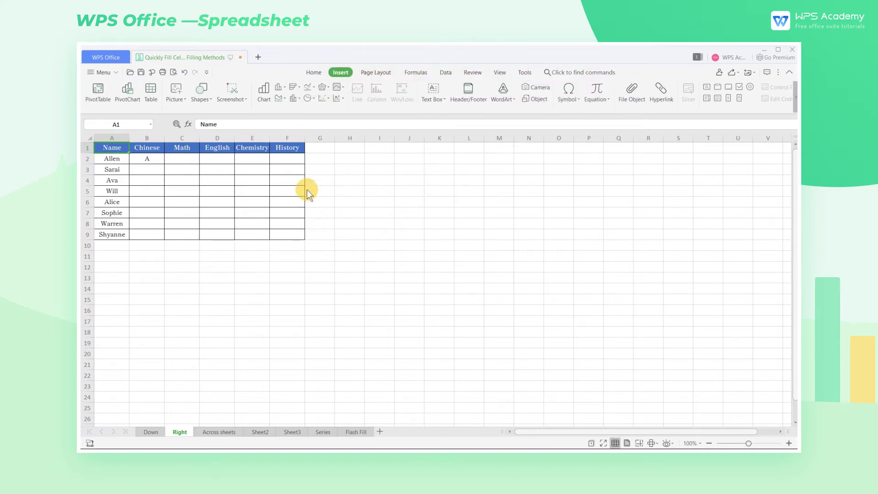
Fill grade A from B2 rightward across Chinese through History using Fill Right.
{"action": "left_click_drag", "start_coordinate": [293, 160], "coordinate": [138, 160]}
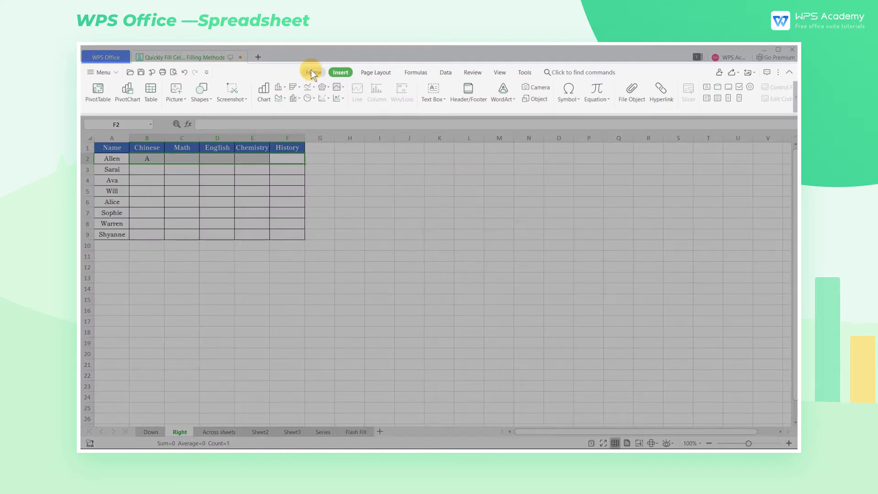
{"action": "left_click", "coordinate": [313, 72]}
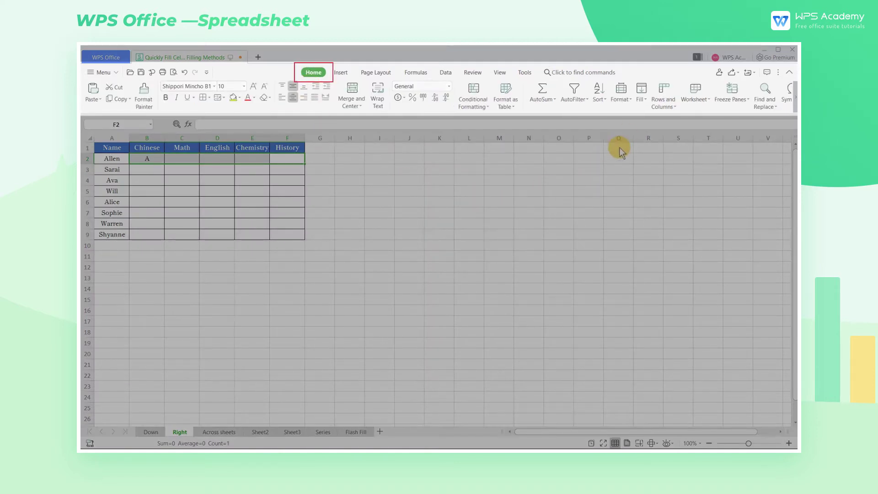
{"action": "left_click", "coordinate": [642, 102]}
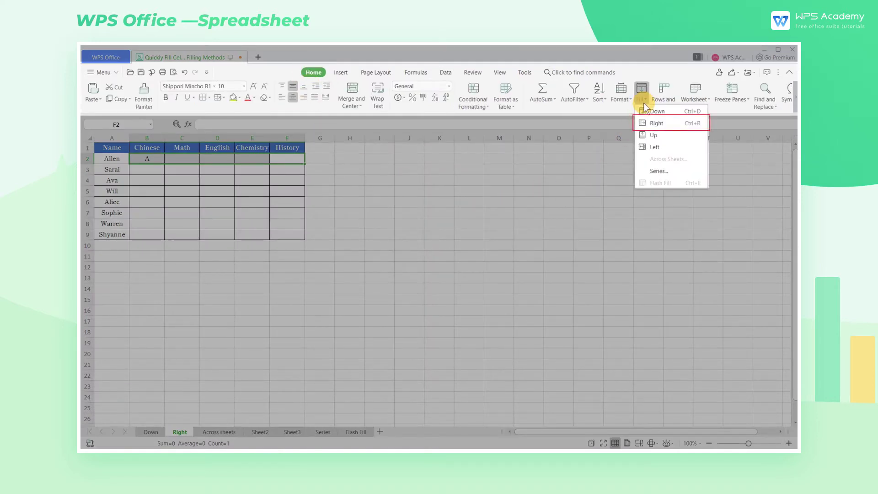
{"action": "left_click", "coordinate": [652, 122]}
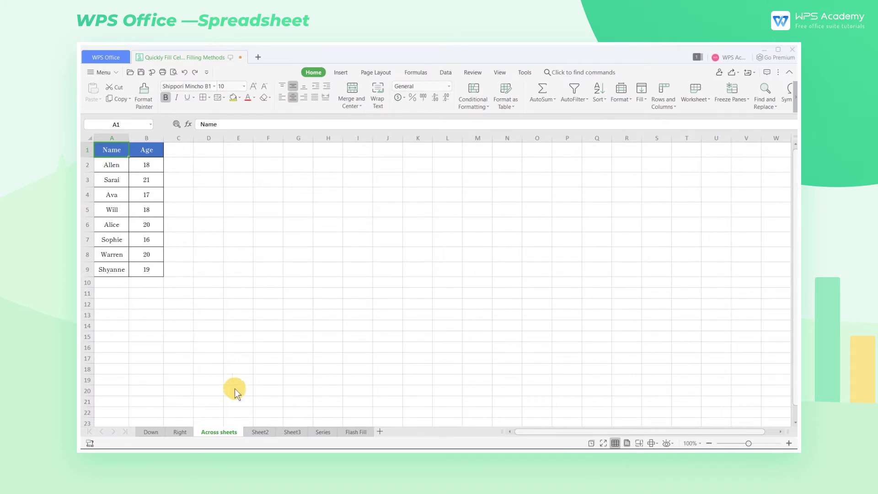
Check that Sheet2 and Sheet3 are empty, then return to the Across sheets sheet.
{"action": "left_click", "coordinate": [263, 431]}
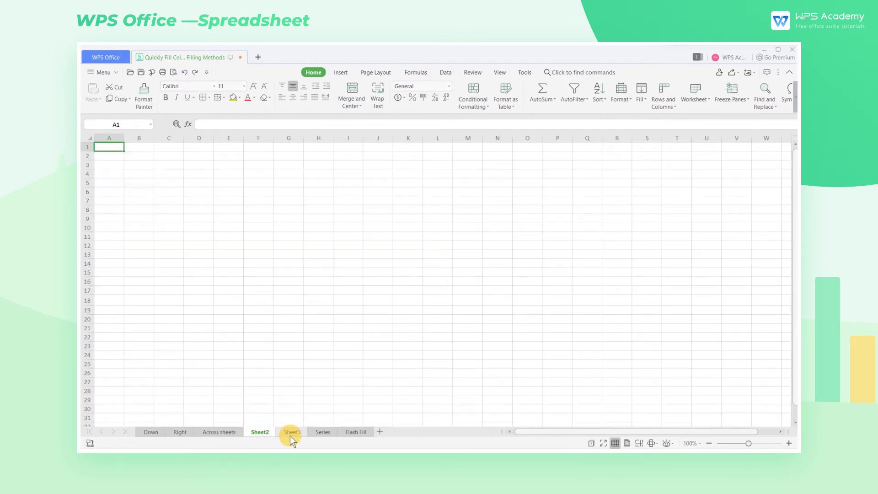
{"action": "left_click", "coordinate": [291, 433]}
{"action": "left_click", "coordinate": [232, 436]}
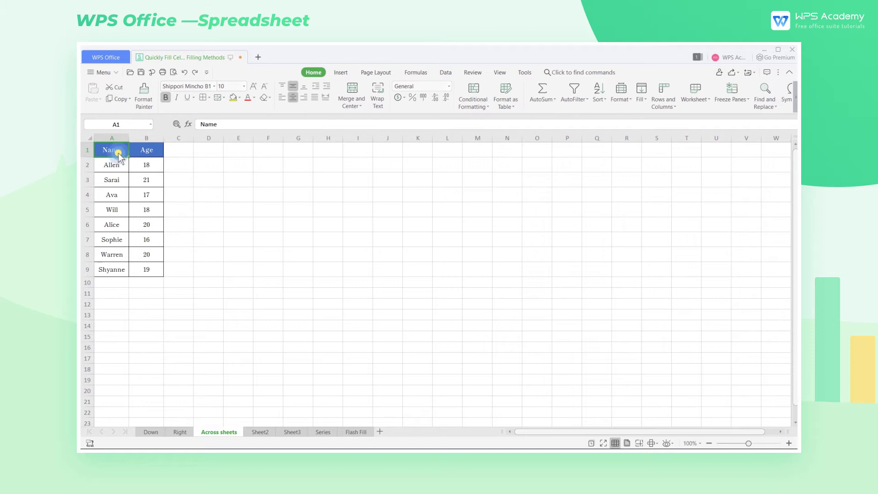
Copy the Name column A1:A9 onto grouped Sheet2 and Sheet3 via Fill Across Sheets with All.
{"action": "left_click_drag", "start_coordinate": [118, 153], "coordinate": [113, 265]}
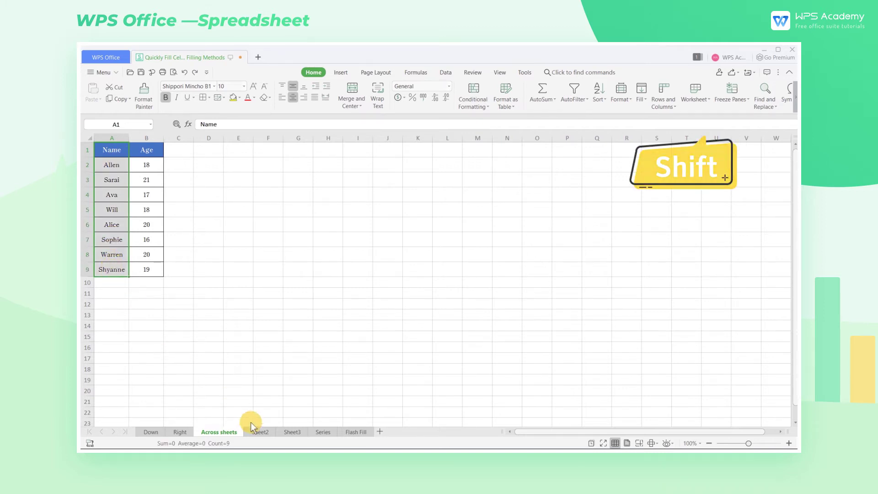
{"action": "left_click", "coordinate": [293, 433], "text": "shift"}
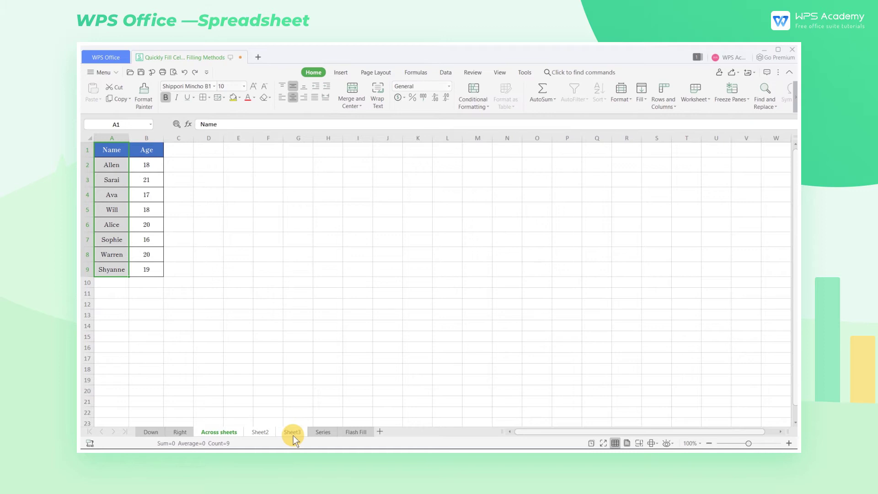
{"action": "left_click", "coordinate": [644, 101]}
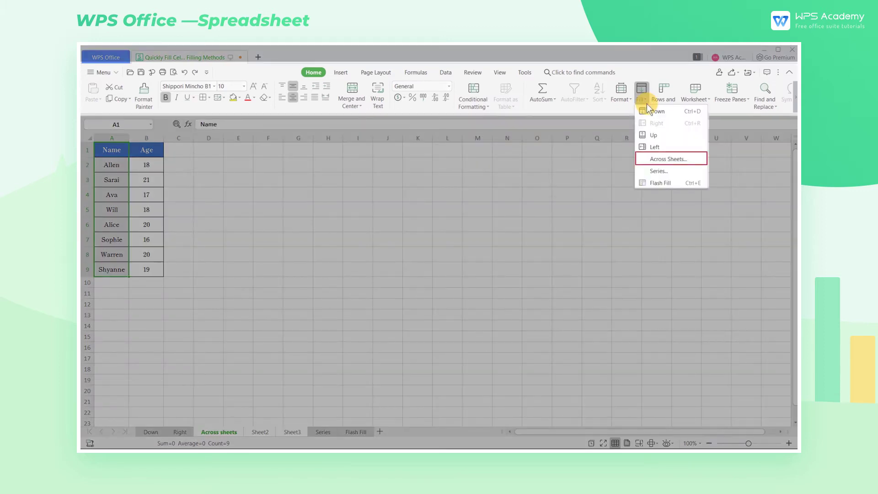
{"action": "left_click", "coordinate": [661, 160]}
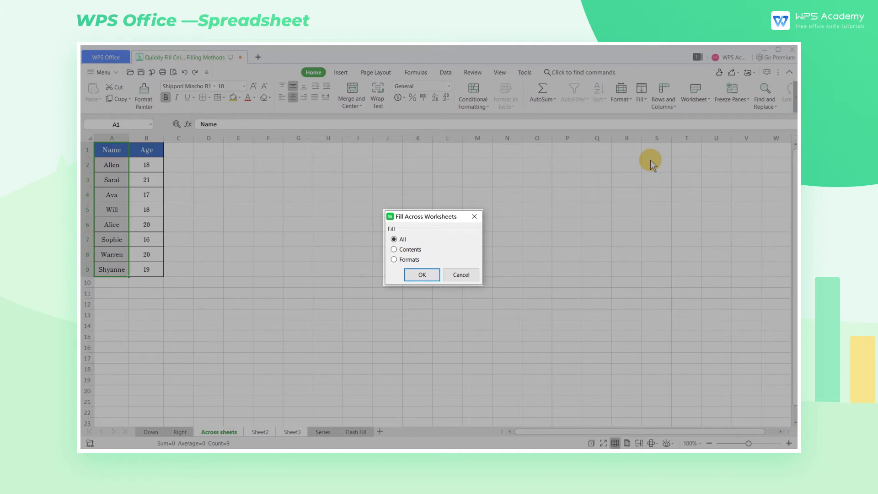
{"action": "left_click", "coordinate": [421, 275]}
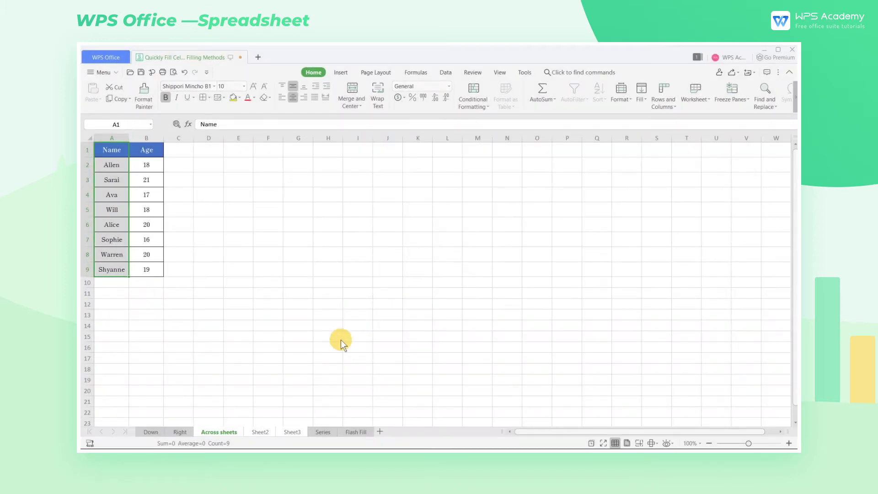
{"action": "left_click", "coordinate": [260, 432]}
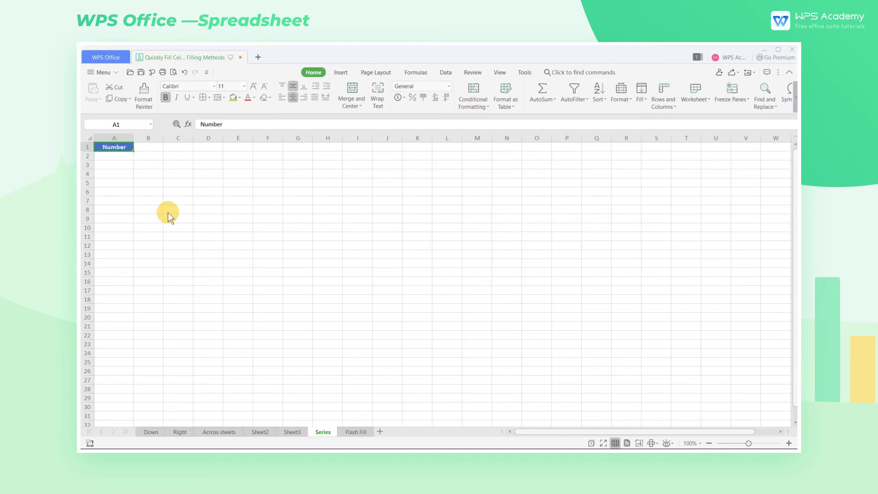
Enter 1 in A2 under Number and bring up the Fill Series dialog from it.
{"action": "left_click", "coordinate": [124, 156]}
{"action": "type", "text": "1"}
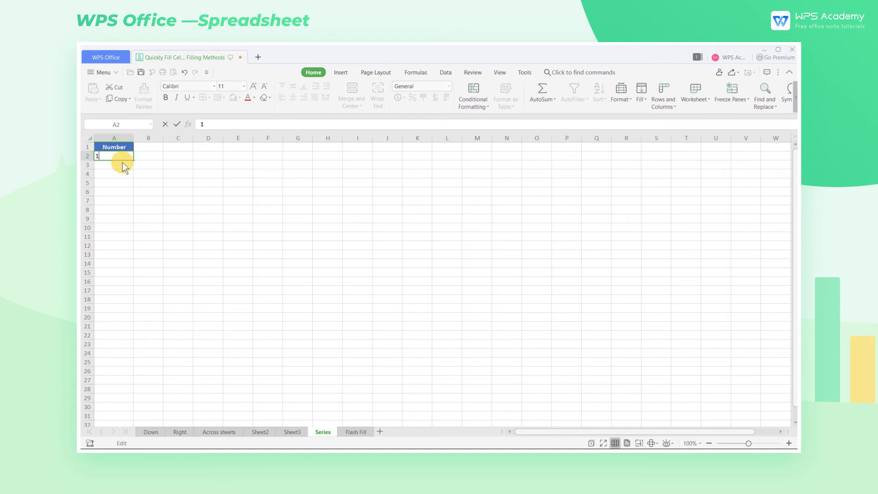
{"action": "key", "text": "Return"}
{"action": "left_click", "coordinate": [124, 156]}
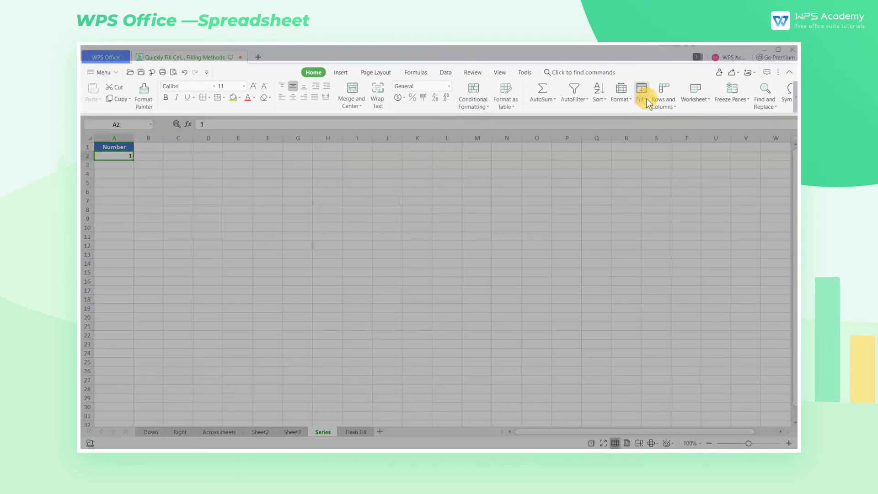
{"action": "left_click", "coordinate": [646, 98]}
{"action": "left_click", "coordinate": [656, 172]}
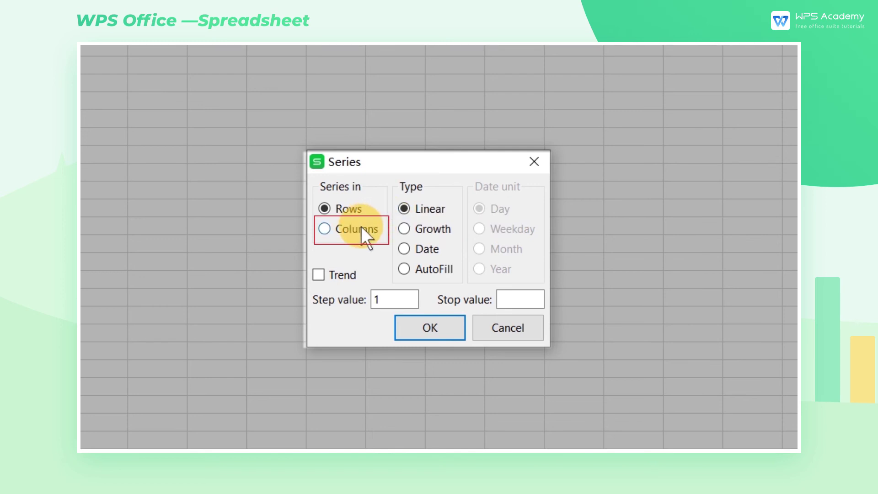
Generate a Columns series with step value 5 and stop value 10000, then select the results.
{"action": "left_click", "coordinate": [361, 227]}
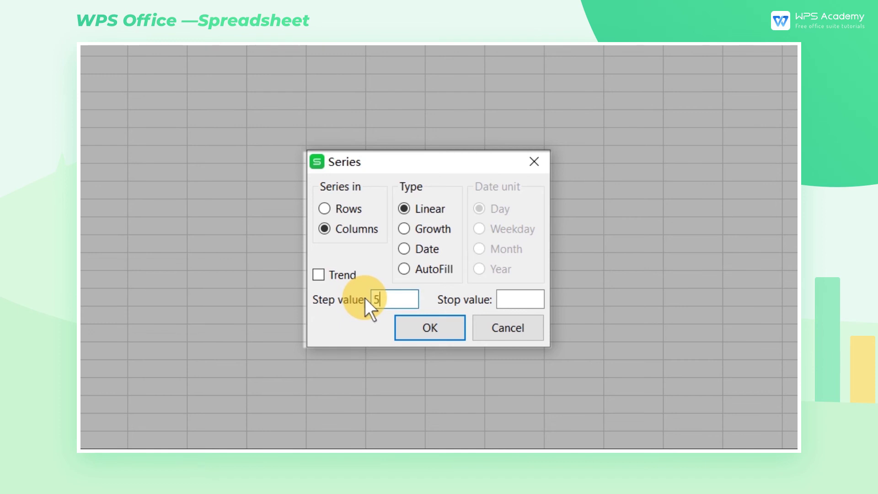
{"action": "type", "text": "5"}
{"action": "left_click", "coordinate": [504, 306]}
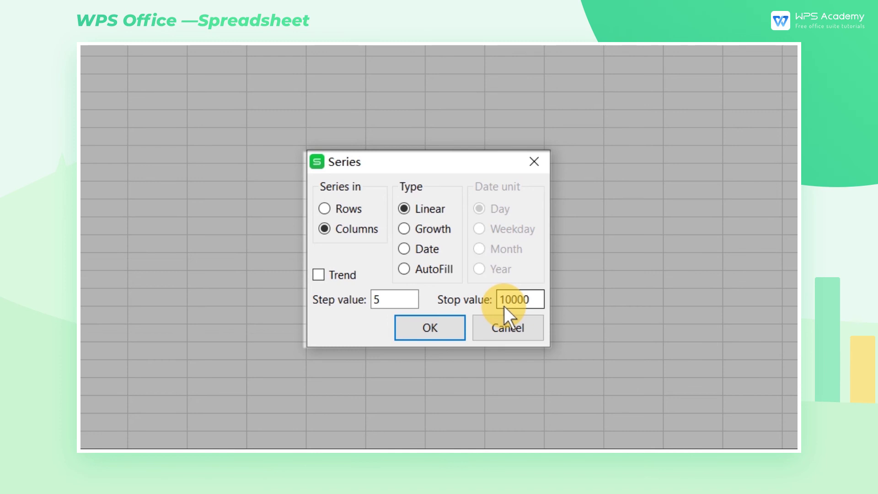
{"action": "left_click", "coordinate": [432, 331]}
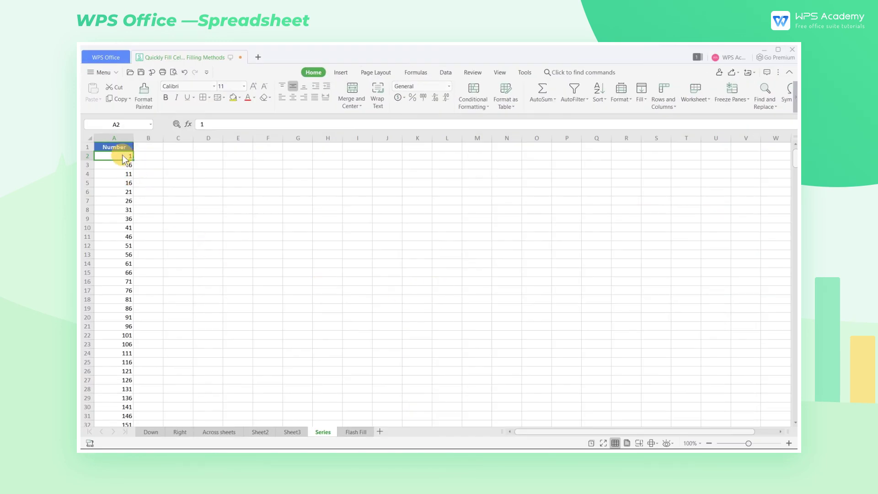
{"action": "left_click_drag", "start_coordinate": [122, 154], "coordinate": [121, 427]}
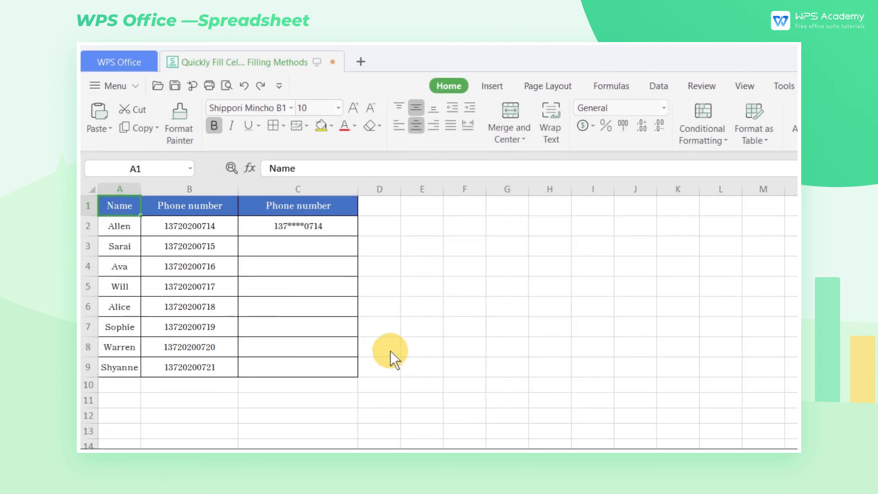
Flash Fill C2:C9 so every phone number gets its masked version.
{"action": "left_click_drag", "start_coordinate": [341, 225], "coordinate": [342, 371]}
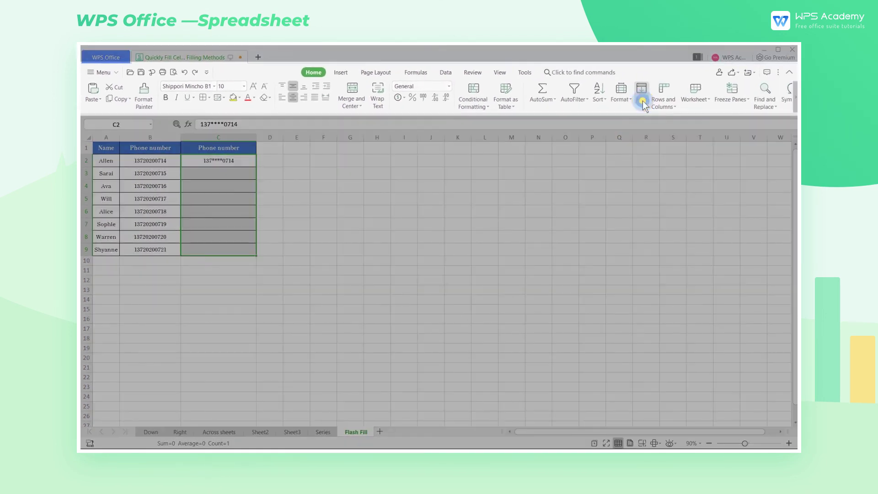
{"action": "left_click", "coordinate": [642, 100]}
{"action": "left_click", "coordinate": [648, 181]}
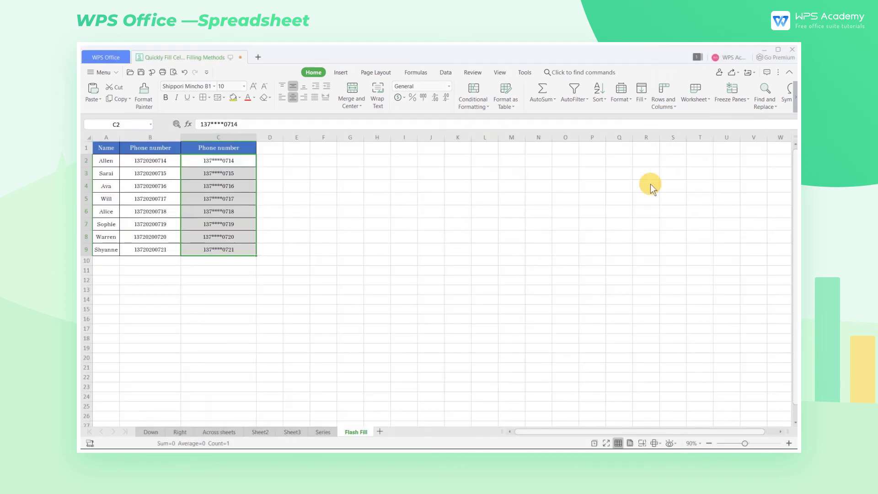